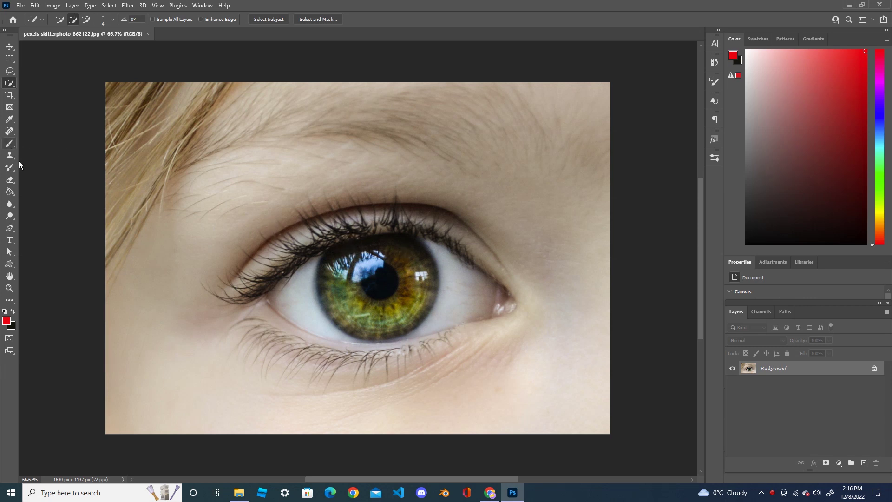
# Select the whole iris of the eye with the Quick Selection tool.
pyautogui.rightClick(10, 86)
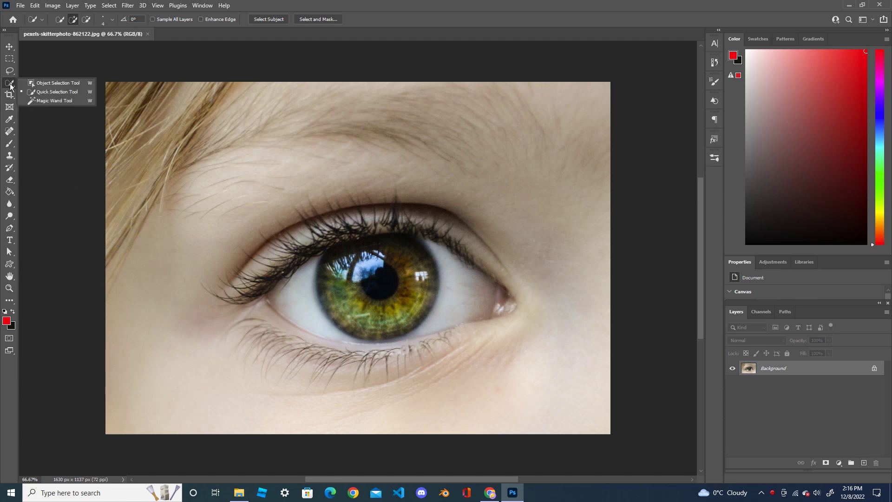
pyautogui.click(67, 93)
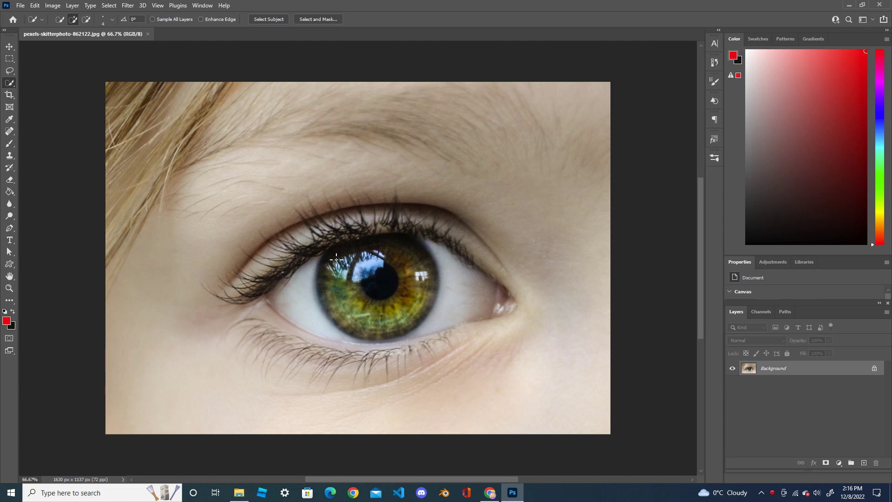
pyautogui.moveTo(336, 259)
pyautogui.mouseDown()
pyautogui.moveTo(355, 301)
pyautogui.moveTo(383, 312)
pyautogui.moveTo(409, 311)
pyautogui.moveTo(424, 297)
pyautogui.moveTo(430, 268)
pyautogui.moveTo(418, 254)
pyautogui.moveTo(357, 249)
pyautogui.moveTo(392, 332)
pyautogui.mouseUp()
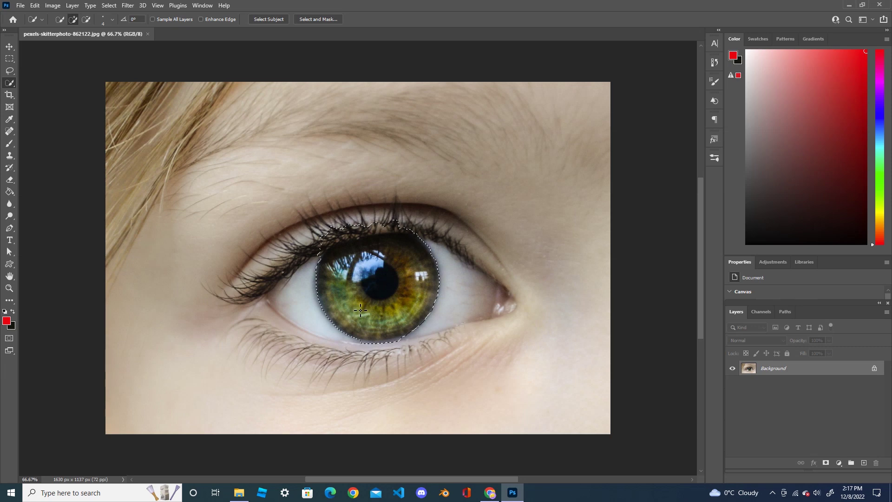
# Subtract the excess lower eyelid area below the iris from the selection.
pyautogui.hotkey('ctrl', '+')
pyautogui.hotkey('ctrl', '+')
pyautogui.hotkey('ctrl', '+')
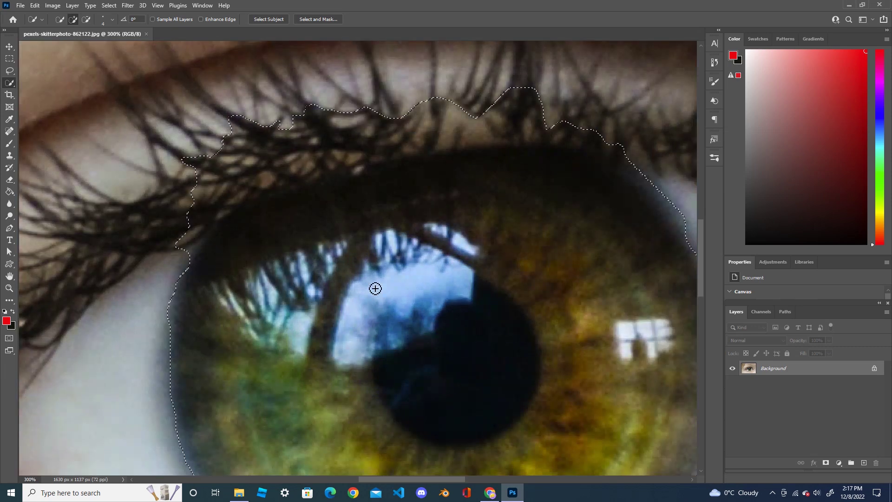
pyautogui.scroll(-5, 367, 270)
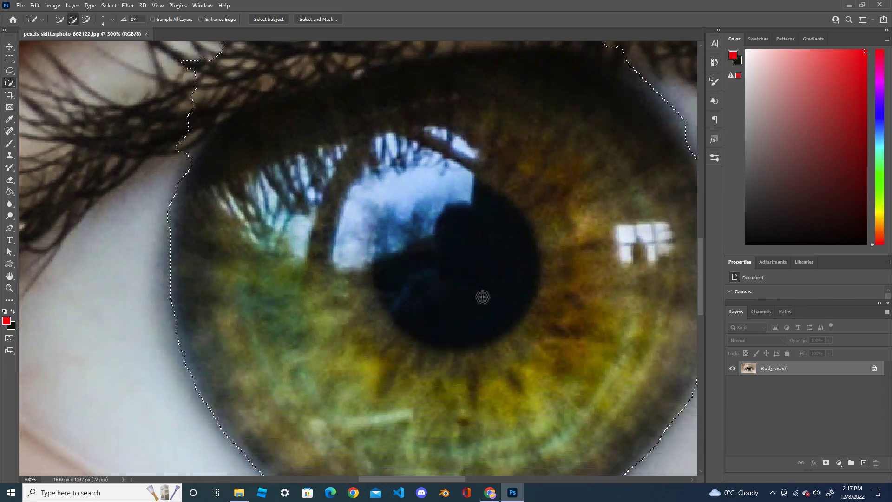
pyautogui.scroll(-5, 651, 293)
pyautogui.hotkey('ctrl', '-')
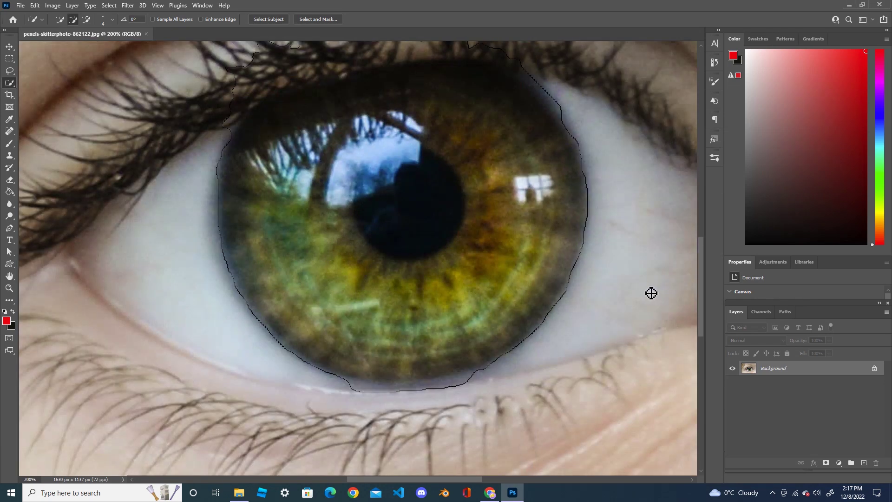
pyautogui.moveTo(699, 271); pyautogui.dragTo(699, 278)
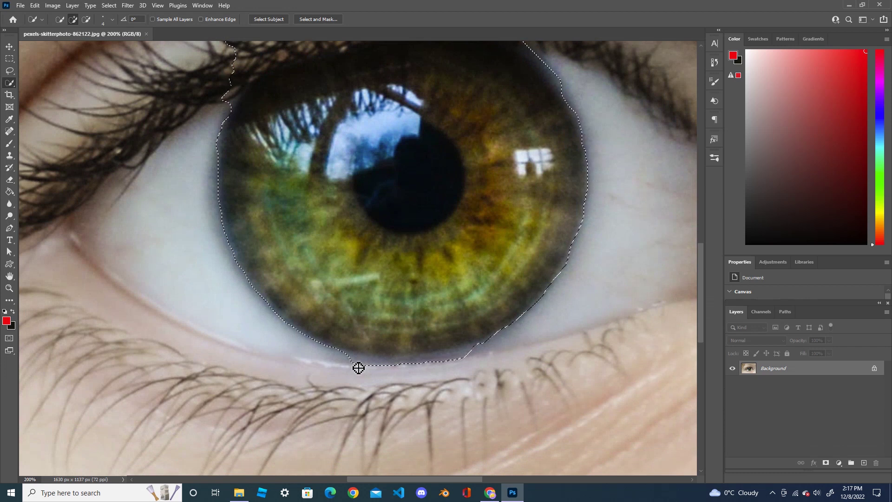
pyautogui.press('alt')
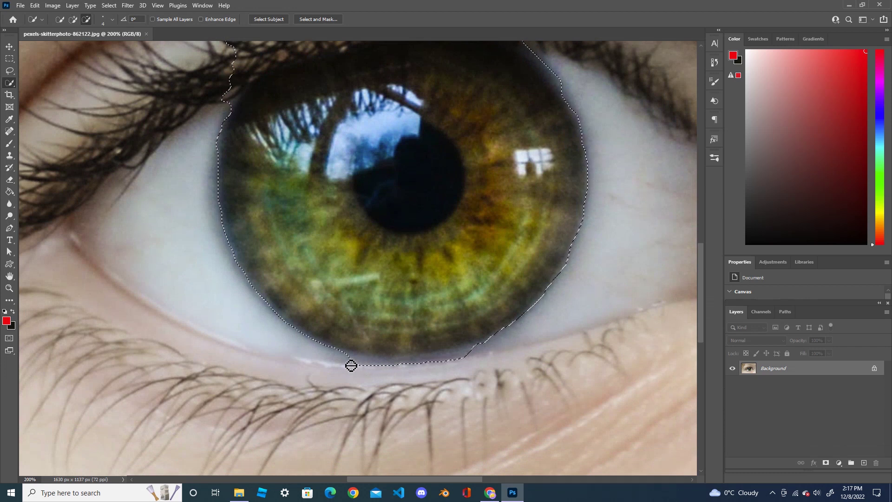
pyautogui.moveTo(350, 365)
pyautogui.mouseDown()
pyautogui.moveTo(489, 356)
pyautogui.moveTo(361, 371)
pyautogui.moveTo(437, 358)
pyautogui.mouseUp()
# Subtract the upper eyelashes and eyelid from the selection so its upper boundary follows the iris.
pyautogui.scroll(3, 338, 342)
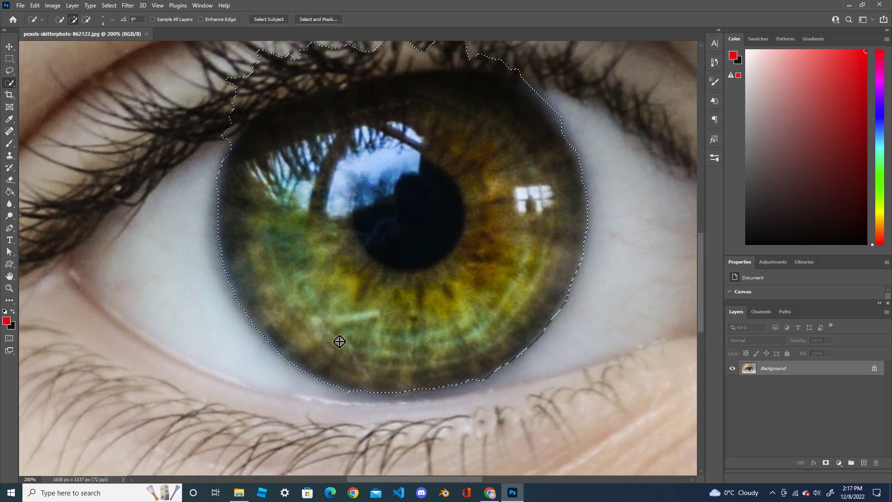
pyautogui.scroll(7, 339, 342)
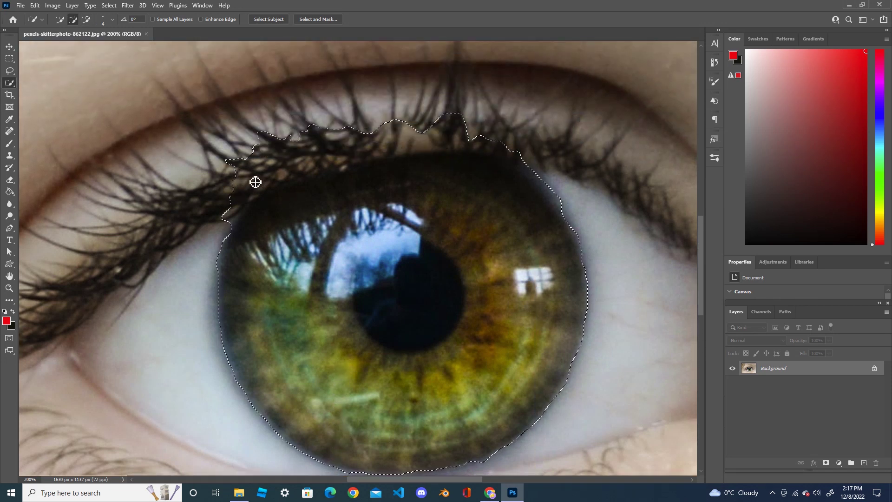
pyautogui.moveTo(238, 177)
pyautogui.mouseDown()
pyautogui.moveTo(302, 141)
pyautogui.moveTo(348, 131)
pyautogui.moveTo(477, 134)
pyautogui.moveTo(433, 135)
pyautogui.moveTo(454, 116)
pyautogui.moveTo(341, 145)
pyautogui.moveTo(295, 160)
pyautogui.moveTo(229, 205)
pyautogui.moveTo(289, 135)
pyautogui.moveTo(231, 177)
pyautogui.moveTo(243, 171)
pyautogui.moveTo(221, 232)
pyautogui.moveTo(235, 203)
pyautogui.moveTo(227, 228)
pyautogui.moveTo(267, 177)
pyautogui.moveTo(386, 144)
pyautogui.moveTo(483, 139)
pyautogui.moveTo(456, 144)
pyautogui.moveTo(493, 143)
pyautogui.moveTo(551, 169)
pyautogui.mouseUp()
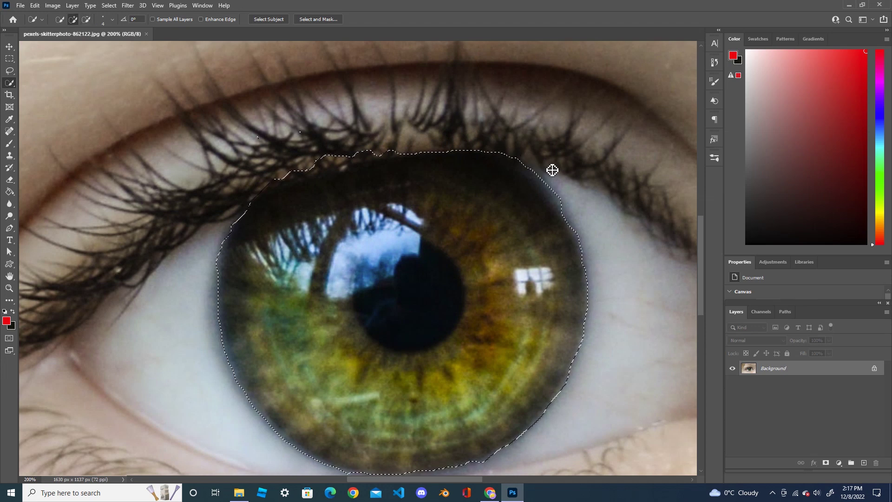
# Copy the selected iris to a new layer and check the cutout by temporarily hiding the Background layer.
pyautogui.hotkey('ctrl', '-')
pyautogui.hotkey('ctrl', '-')
pyautogui.hotkey('ctrl', '-')
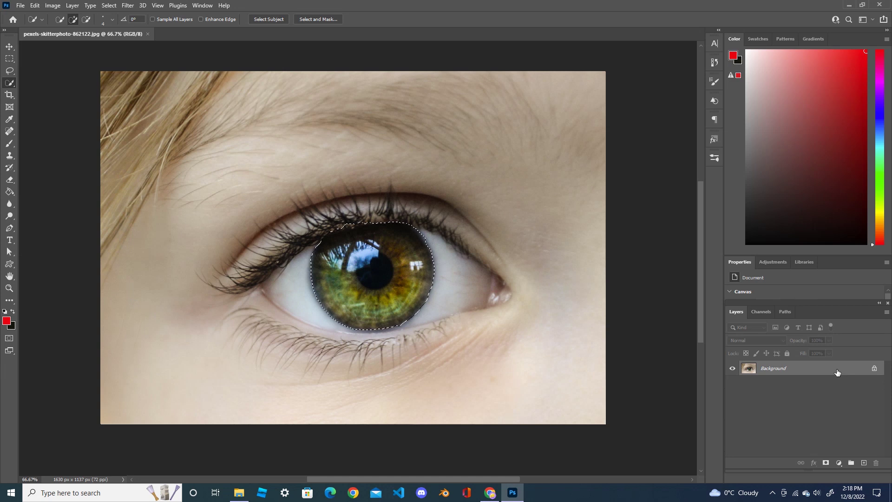
pyautogui.hotkey('ctrl', 'alt', 'shift', 'n')
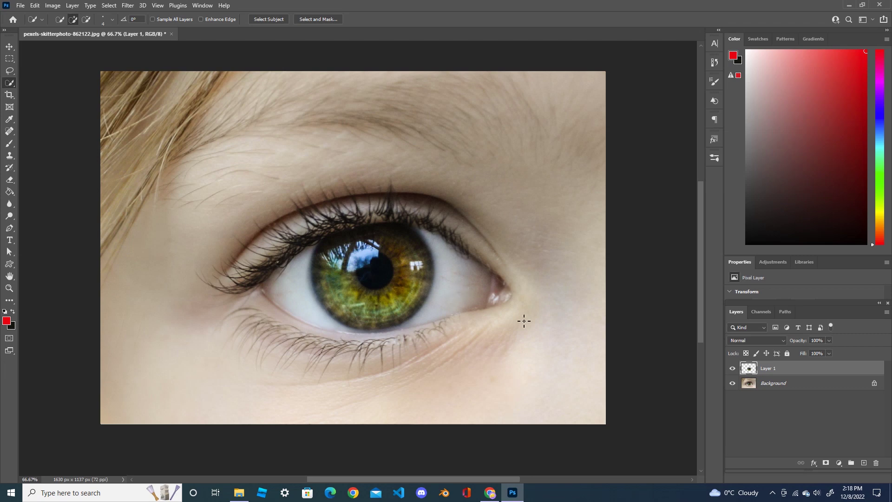
pyautogui.click(733, 384)
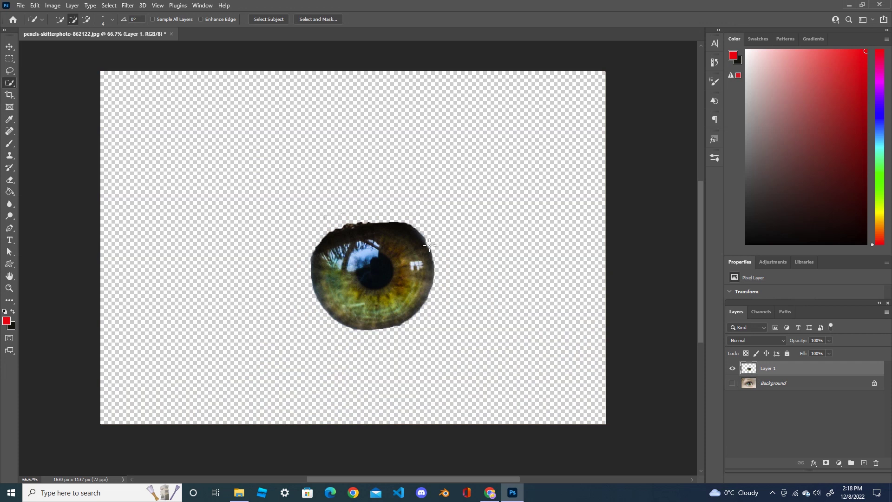
pyautogui.click(732, 384)
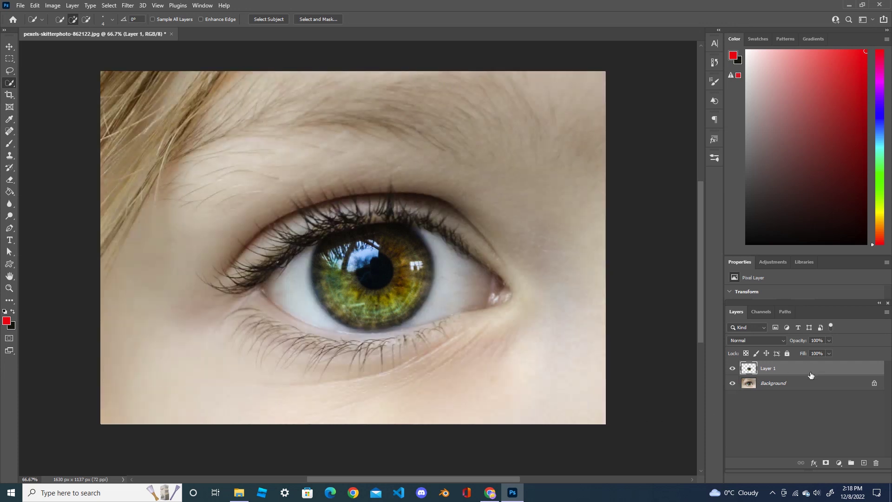
# Add a Hue/Saturation adjustment layer above the iris layer and clip it to that layer.
pyautogui.click(839, 463)
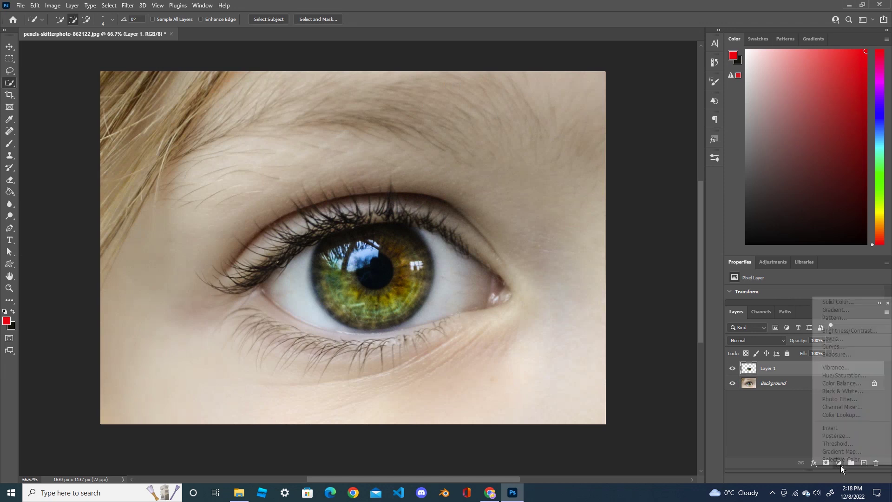
pyautogui.click(845, 376)
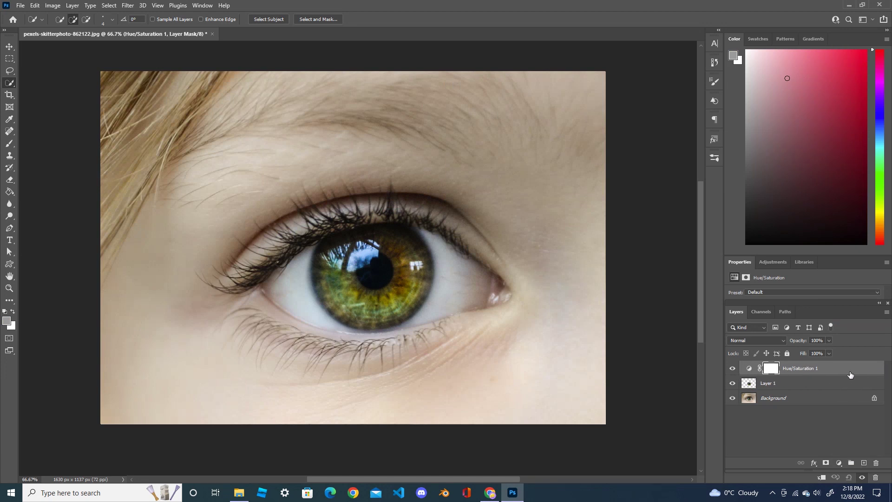
pyautogui.moveTo(830, 256); pyautogui.dragTo(830, 135)
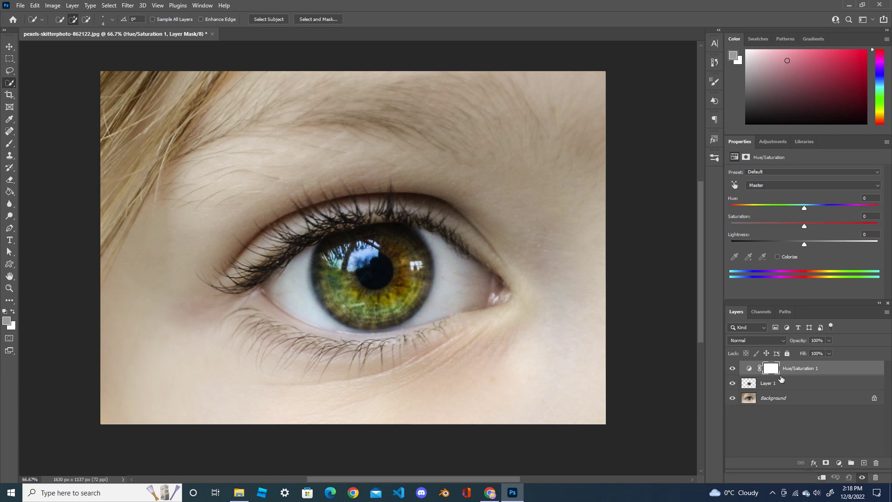
pyautogui.click(822, 477)
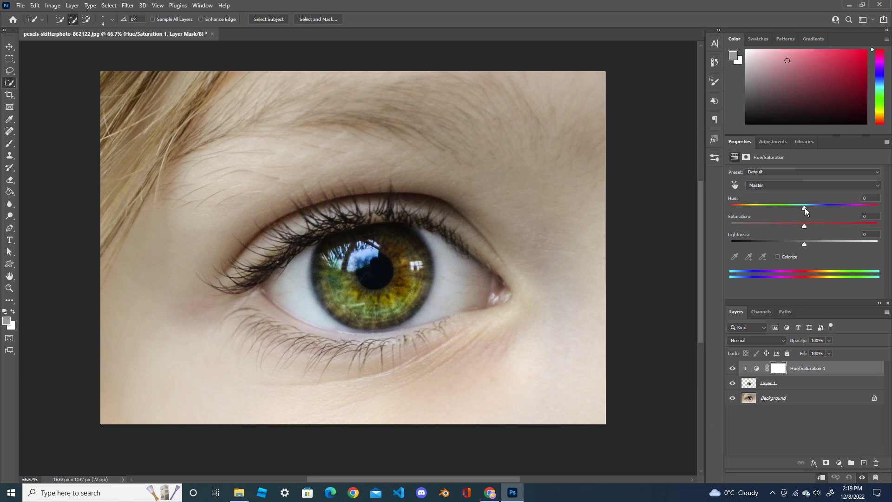
# Set the adjustment's Hue to +180 and Saturation to +1 to recolour the iris blue-violet.
pyautogui.moveTo(805, 207); pyautogui.dragTo(746, 206)
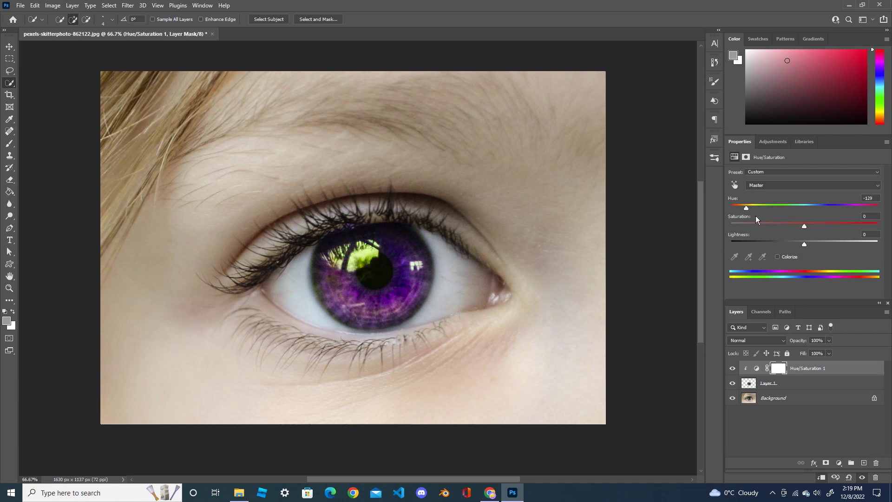
pyautogui.moveTo(749, 209); pyautogui.dragTo(882, 214)
pyautogui.click(859, 68)
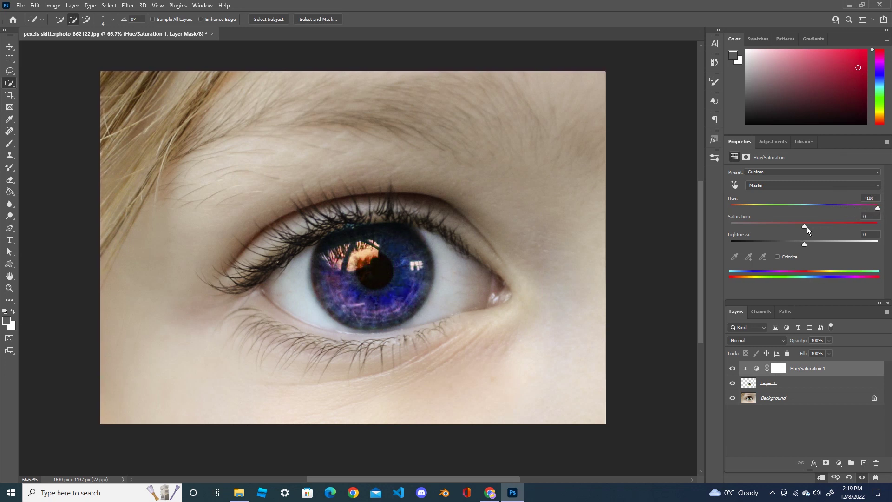
pyautogui.moveTo(807, 225)
pyautogui.mouseDown()
pyautogui.moveTo(822, 224)
pyautogui.moveTo(784, 225)
pyautogui.moveTo(804, 225)
pyautogui.mouseUp()
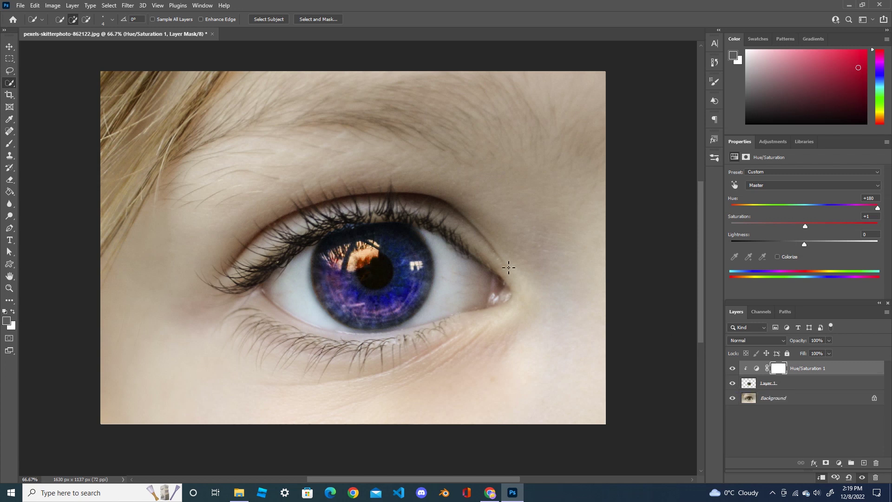
# Toggle the iris layer's visibility to compare the original and recoloured eye, leaving the layer shown.
pyautogui.click(733, 384)
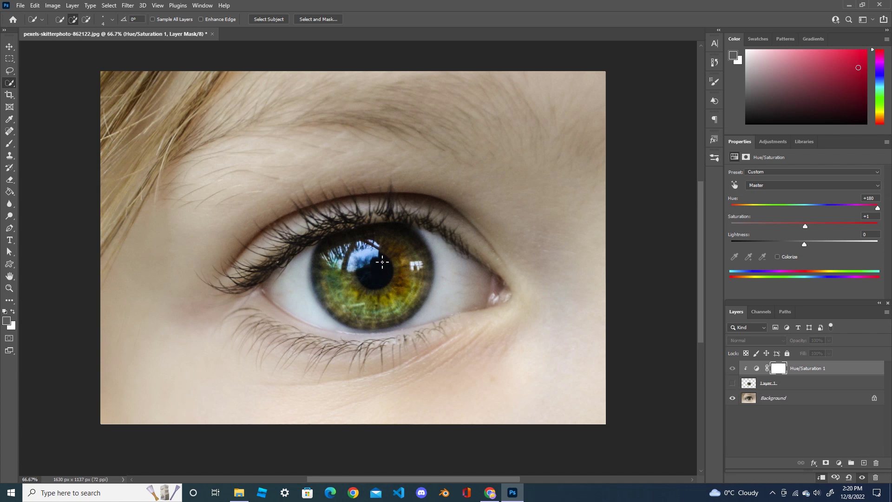
pyautogui.click(732, 385)
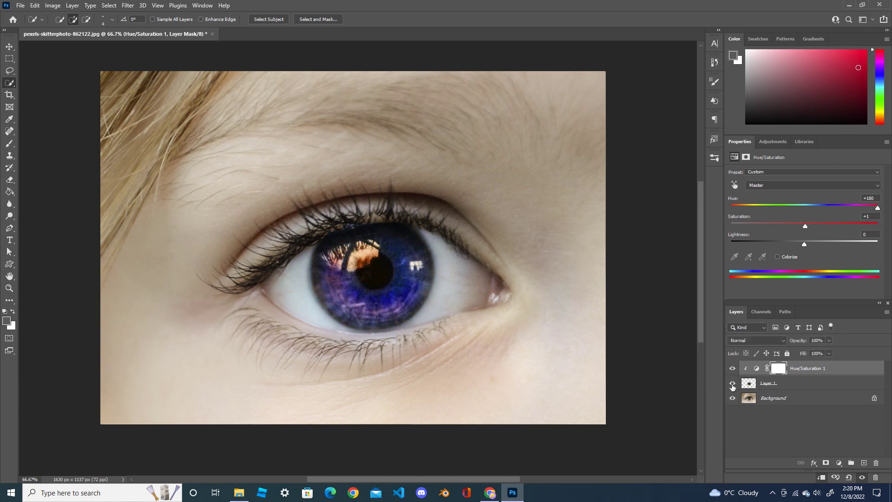
pyautogui.click(733, 384)
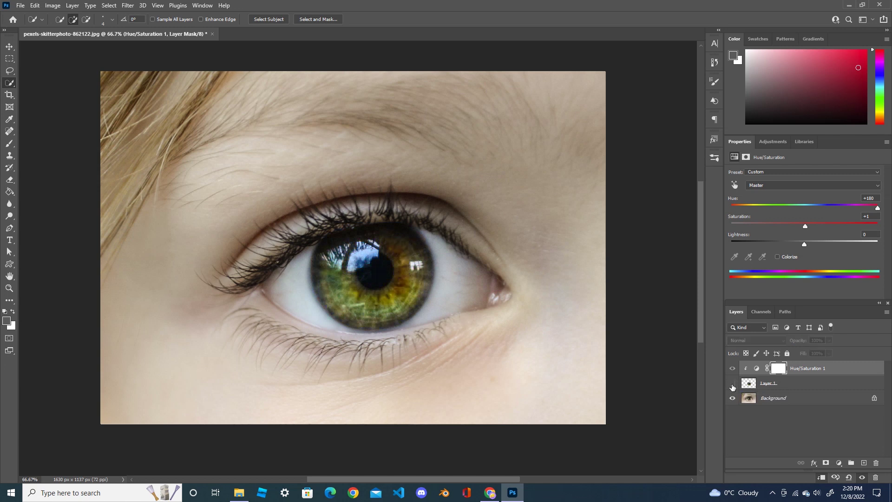
pyautogui.click(732, 385)
pyautogui.click(733, 384)
pyautogui.click(733, 385)
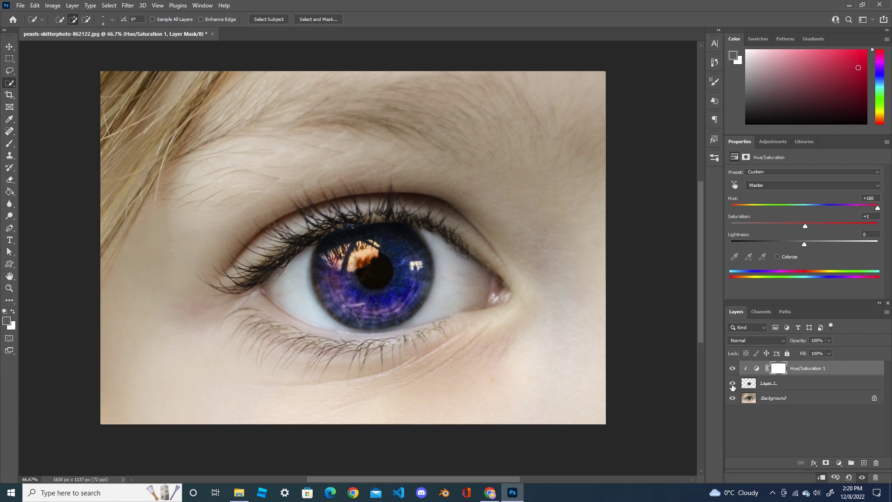